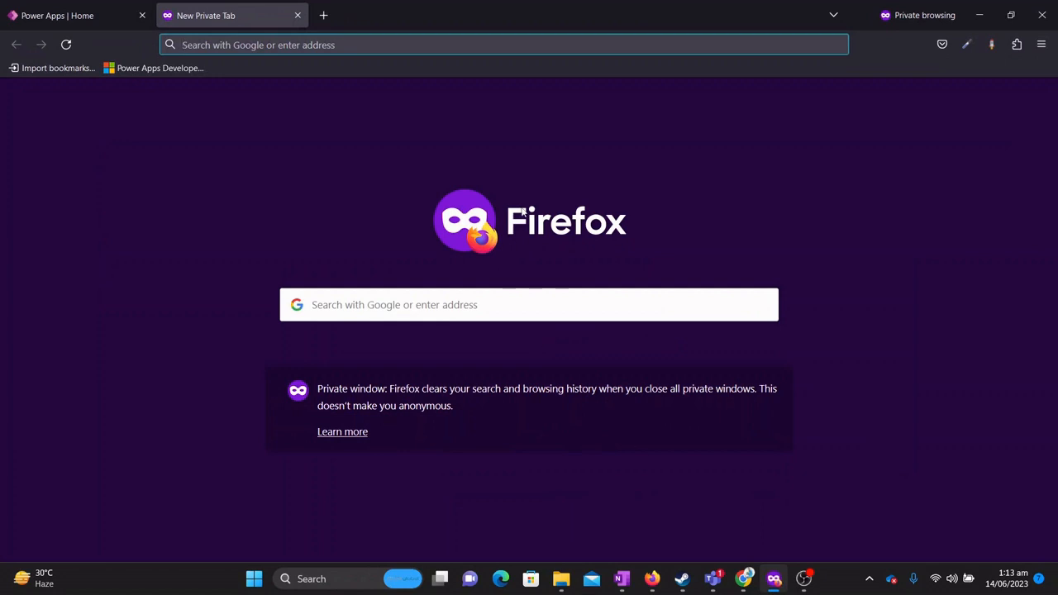
# Enter powerapps.microsoft.com/en-us/developerplan/ in the private window's address bar and load it.
pyautogui.write('powerapps.microsoft.com/')
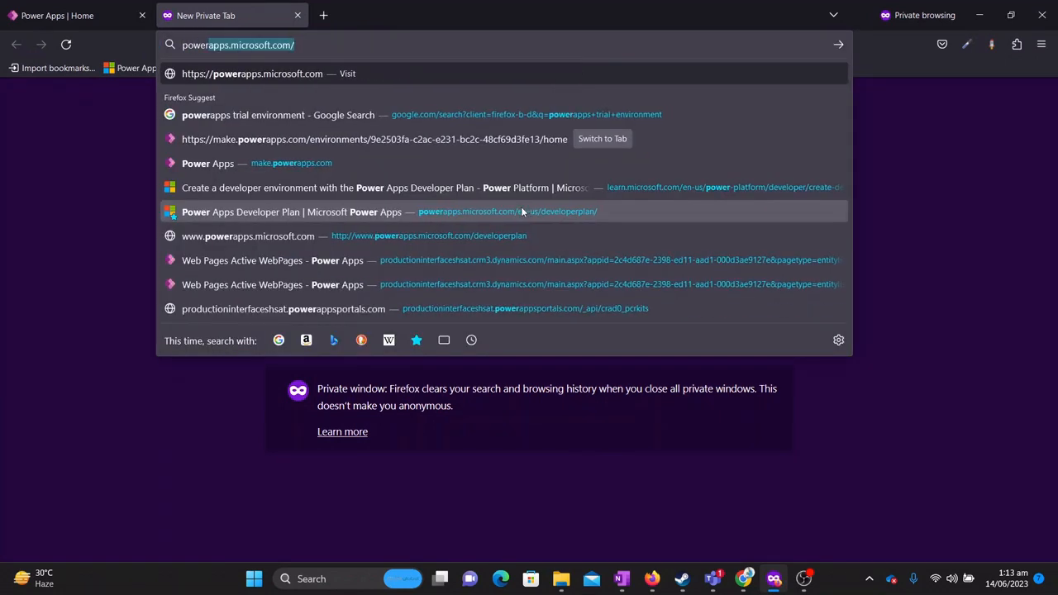
pyautogui.press('Right')
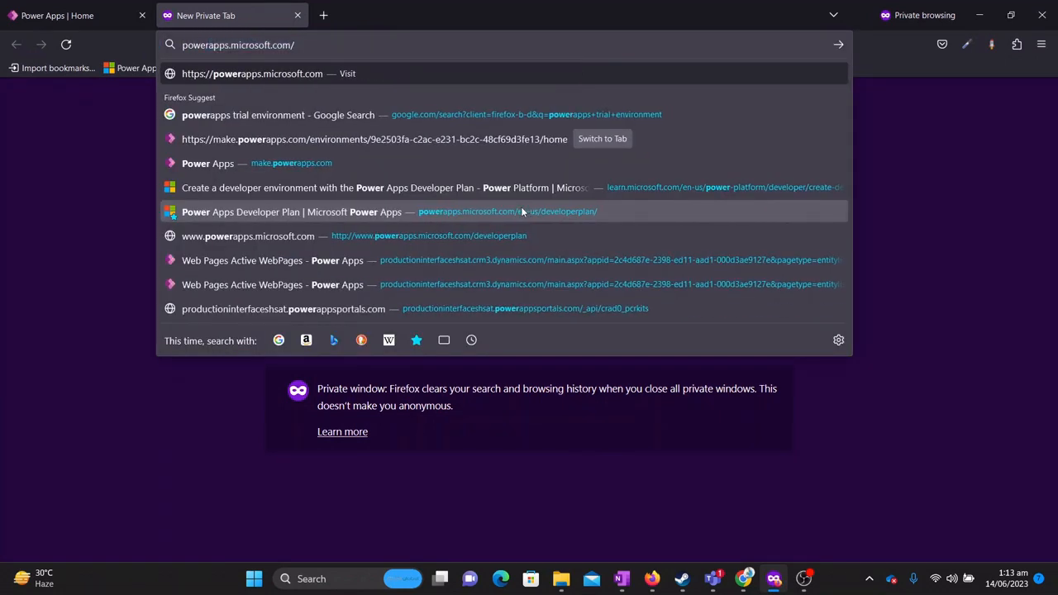
pyautogui.write('en-us/')
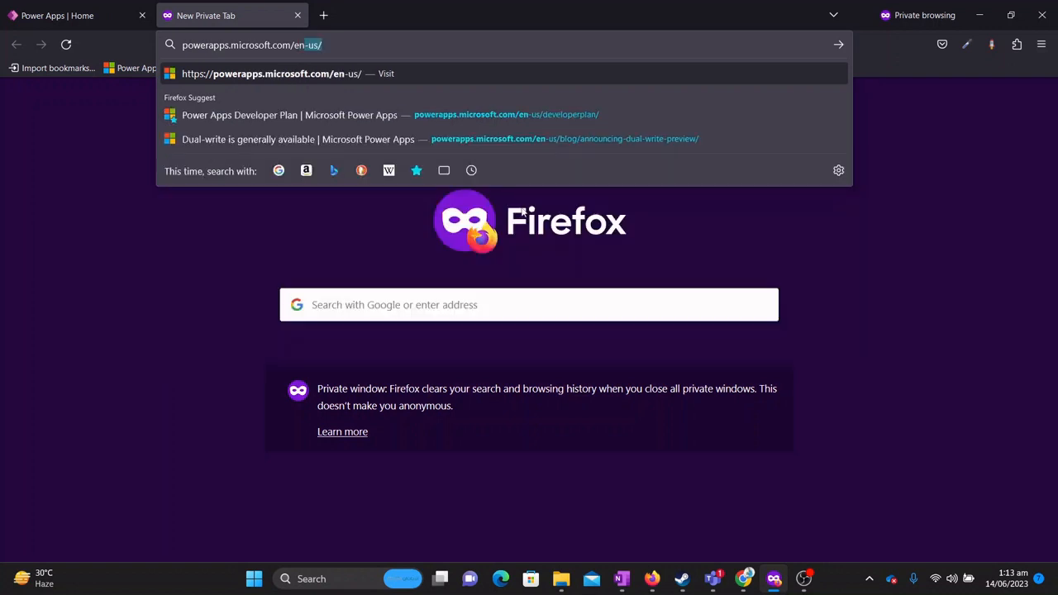
pyautogui.press('Right')
pyautogui.write('developer')
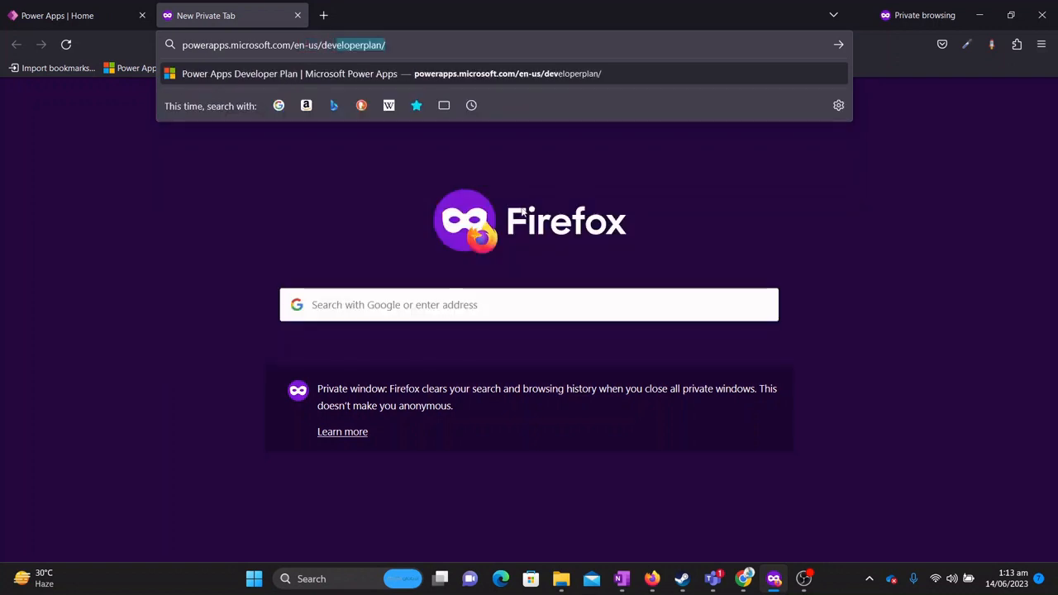
pyautogui.press('Right')
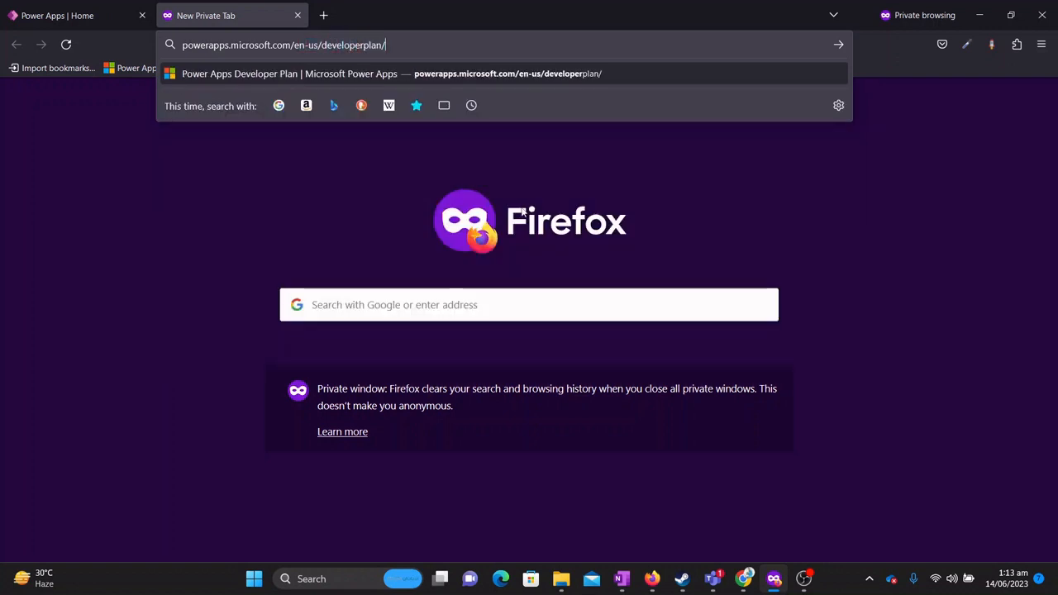
pyautogui.press('Return')
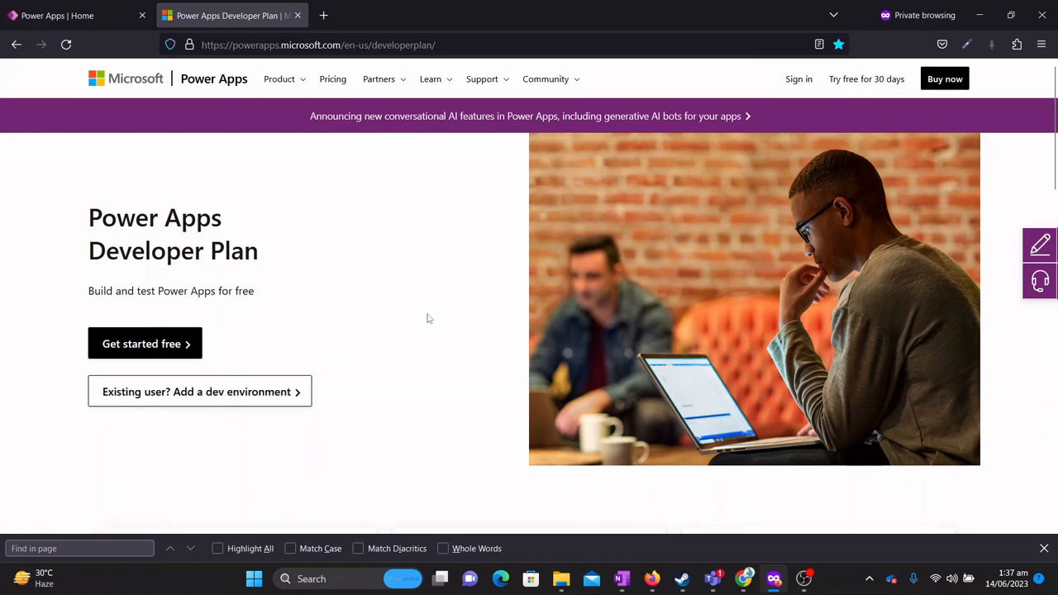
# Start the free Developer Plan signup with 'Get started free'.
pyautogui.hotkey('ctrl', 'f')
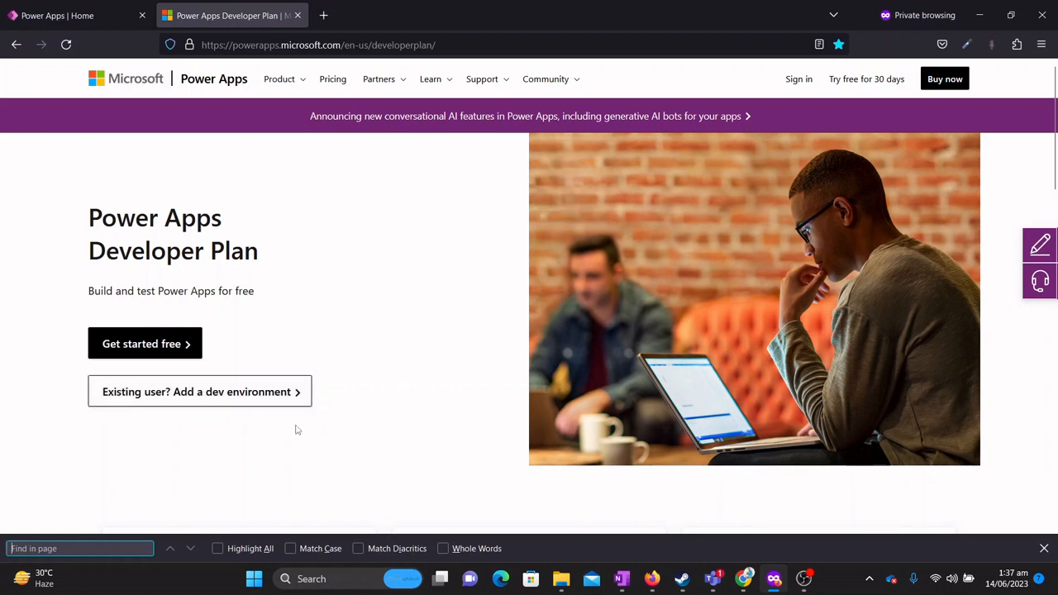
pyautogui.click(148, 341)
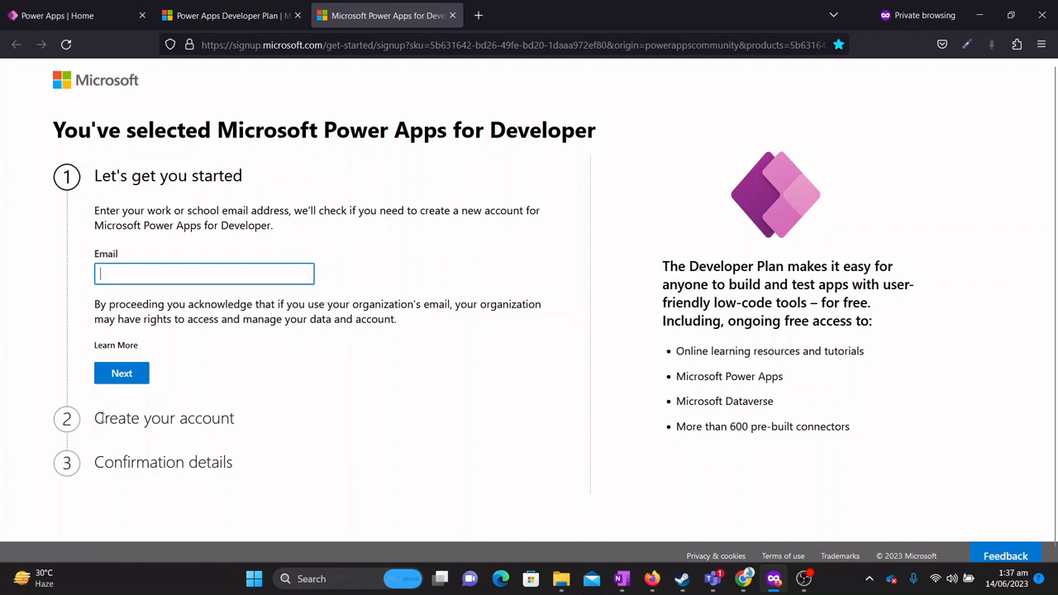
# Enter the user's work email address in the sign-up Email field and submit it.
pyautogui.click(242, 469)
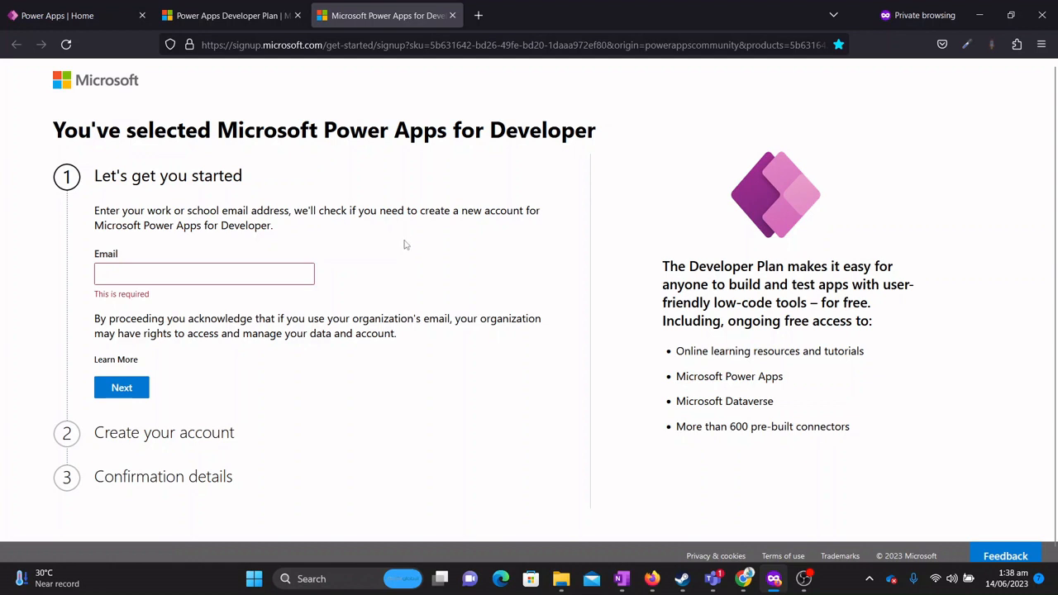
pyautogui.click(277, 272)
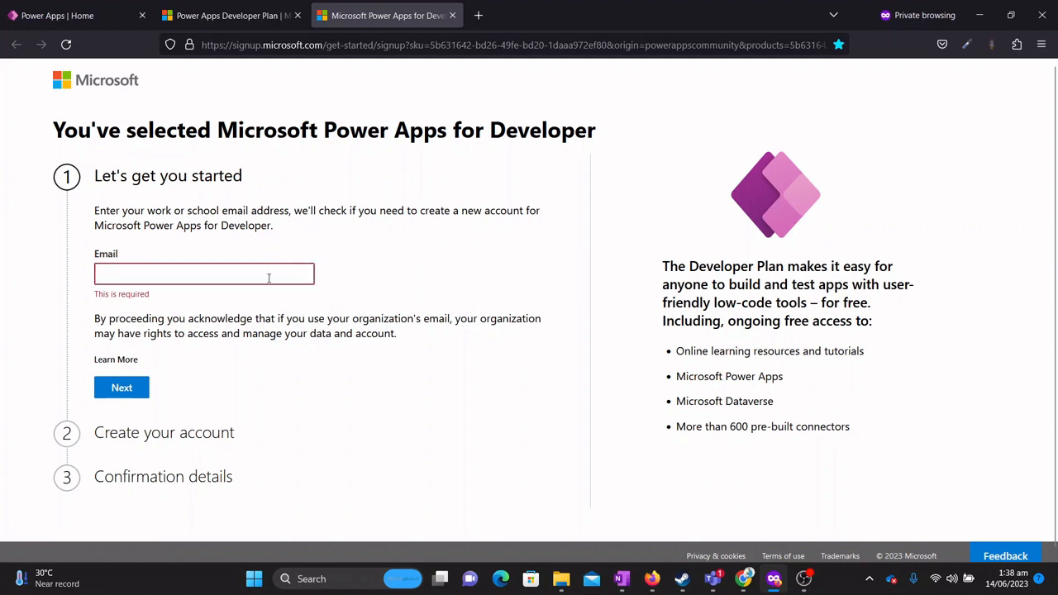
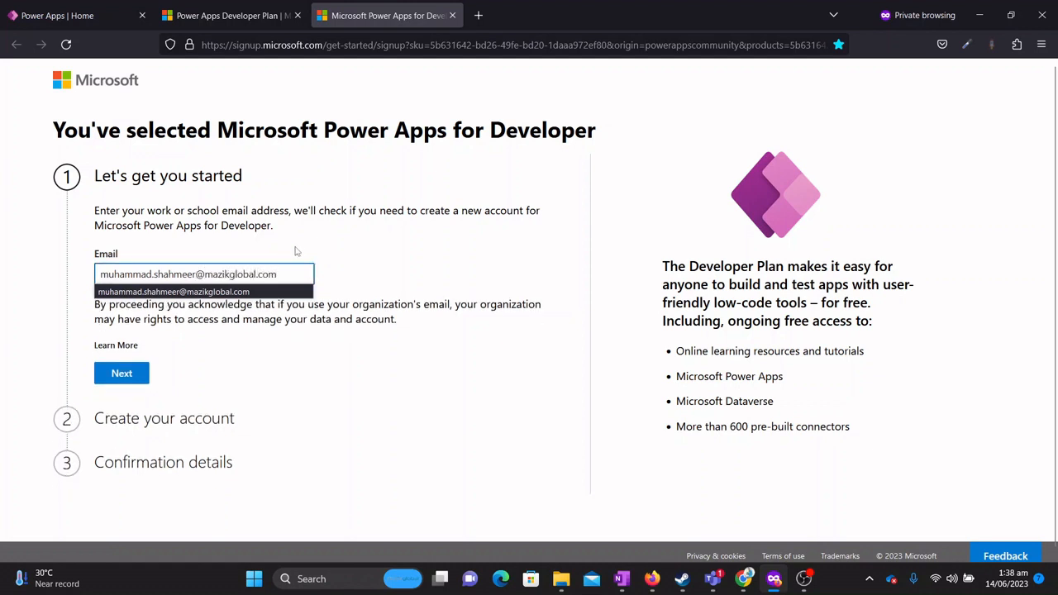
pyautogui.click(356, 259)
# Continue with the email and highlight the recognised address on the page.
pyautogui.click(130, 377)
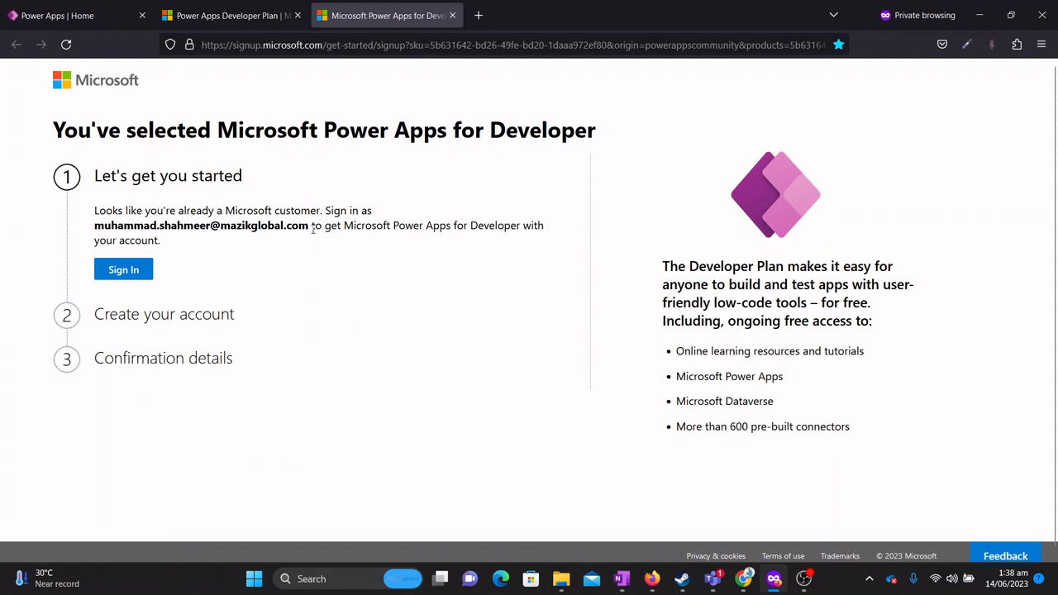
pyautogui.moveTo(311, 228); pyautogui.dragTo(93, 234)
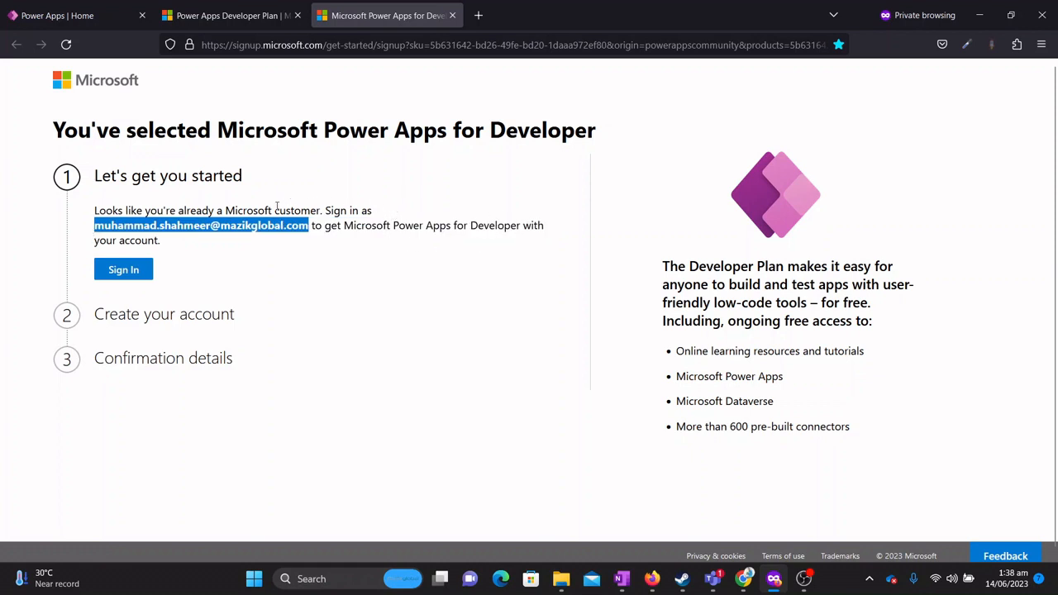
pyautogui.click(318, 252)
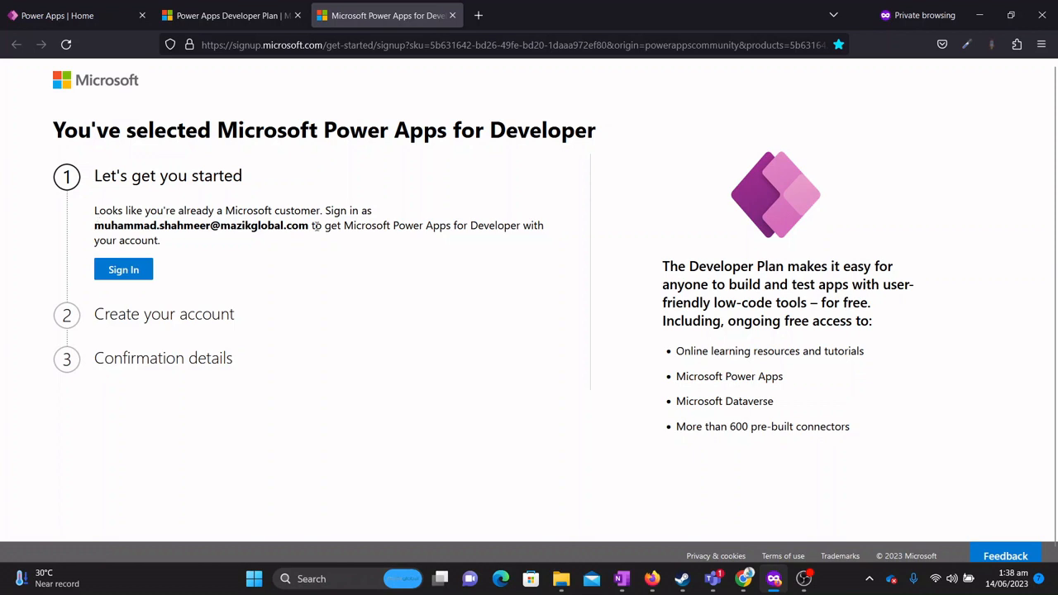
# Highlight the 'Create your account' and 'Confirmation details' step headings.
pyautogui.hotkey('ctrl', 'f')
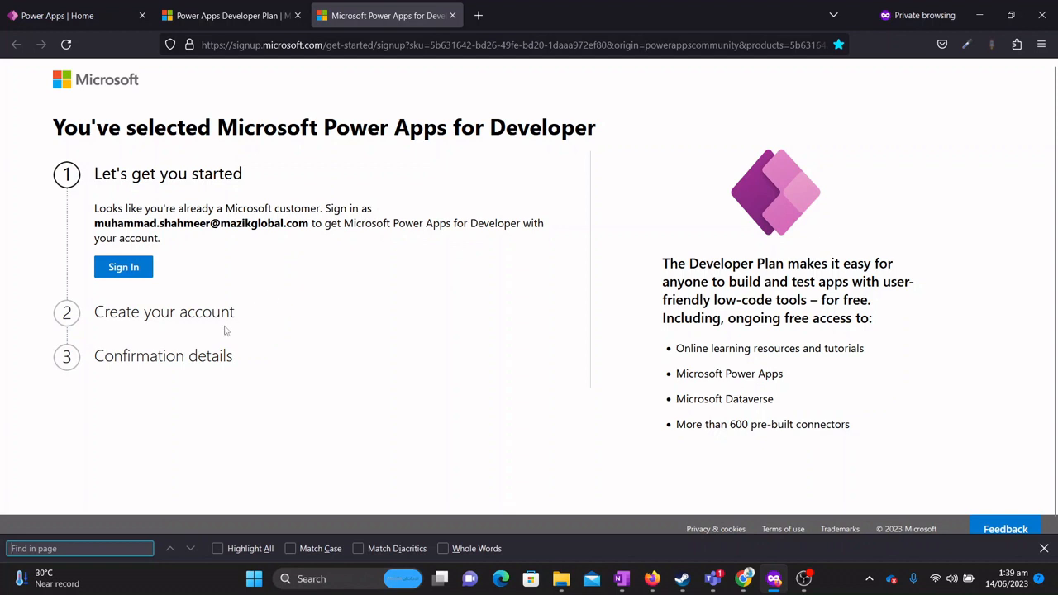
pyautogui.moveTo(236, 315); pyautogui.dragTo(79, 319)
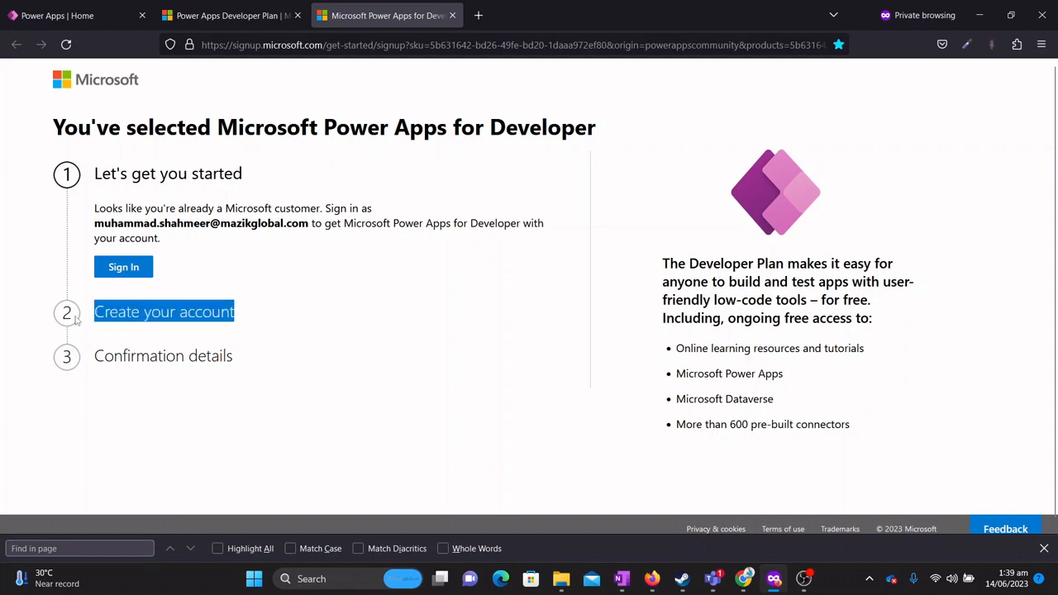
pyautogui.moveTo(238, 355); pyautogui.dragTo(91, 356)
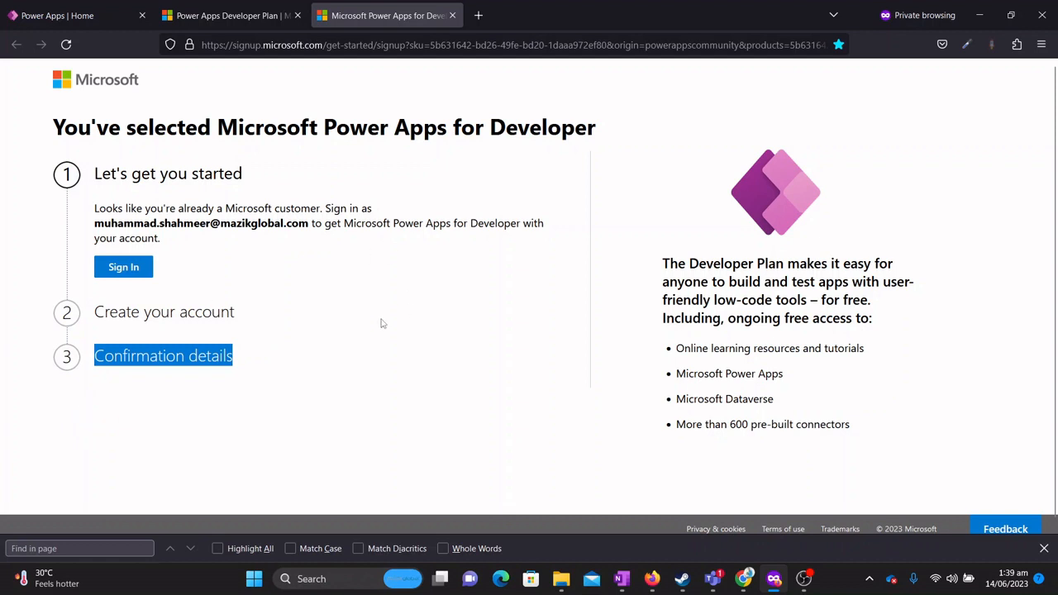
pyautogui.hotkey('ctrl', 'f')
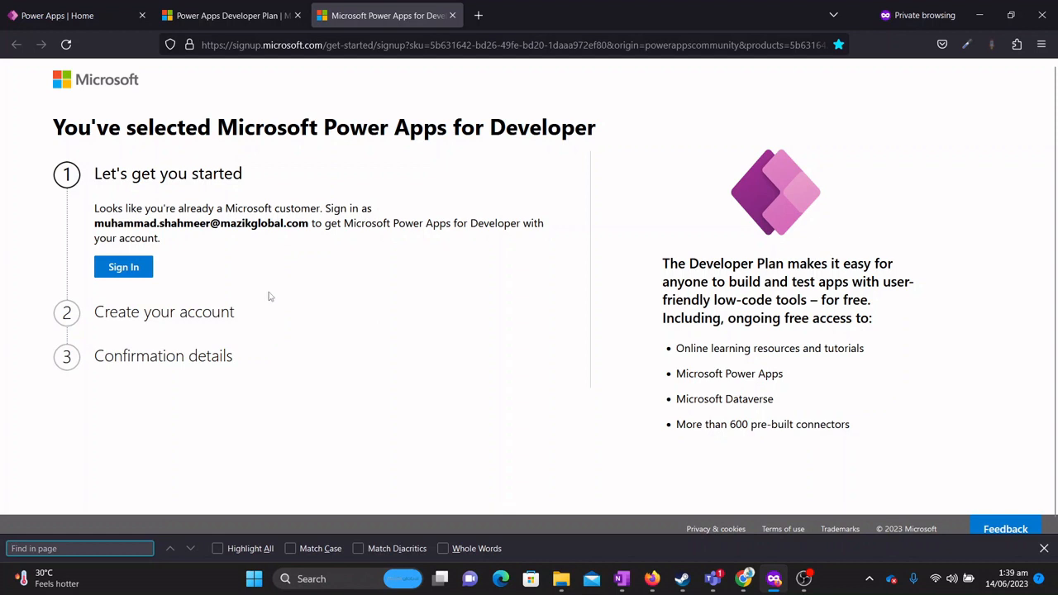
# Back in Power Apps, view the environment list showing only the original environment.
pyautogui.click(82, 8)
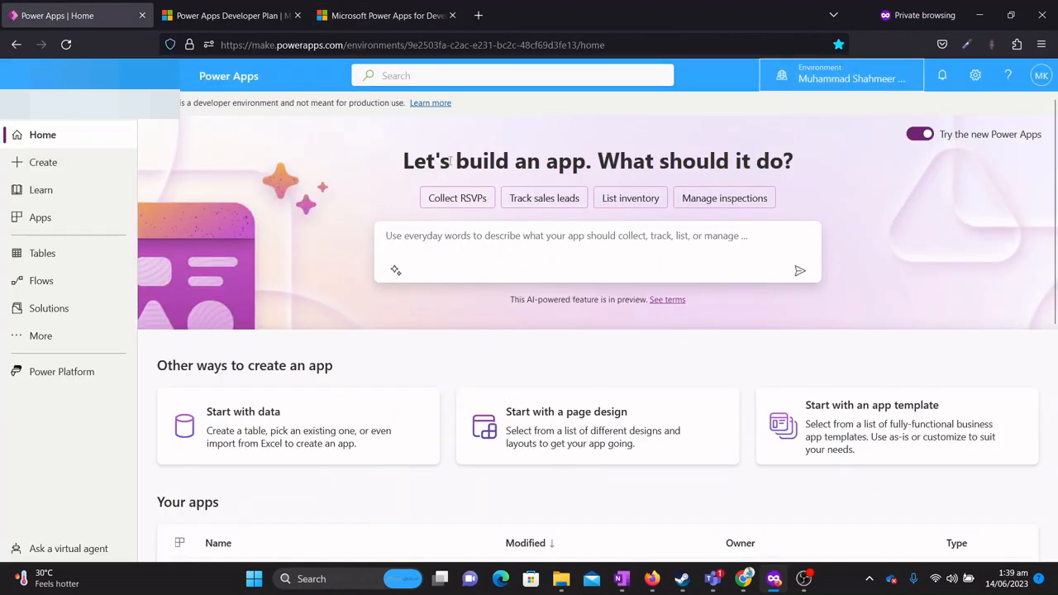
pyautogui.click(806, 79)
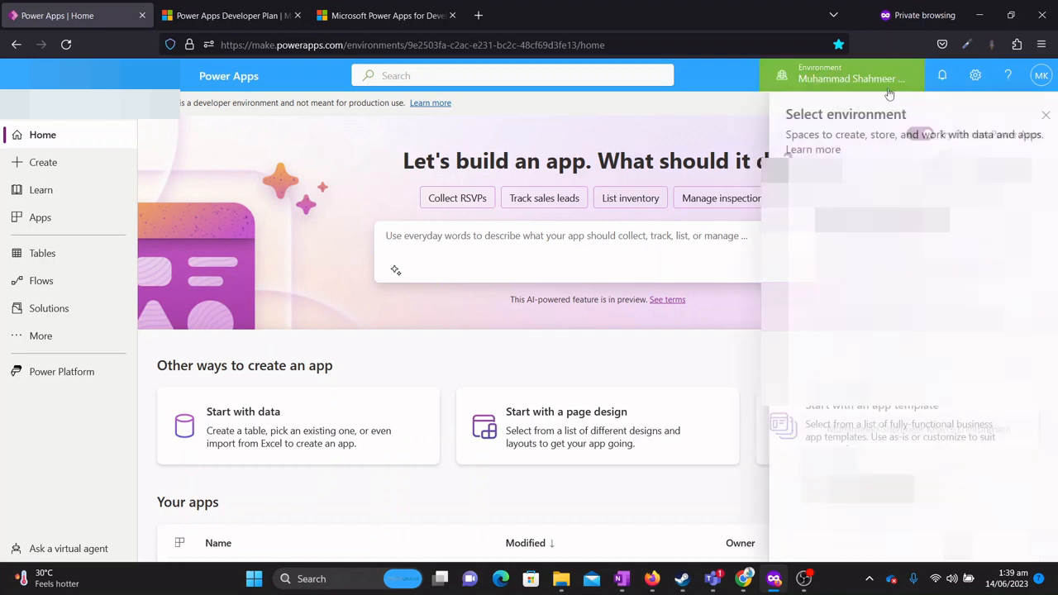
pyautogui.moveTo(890, 426)
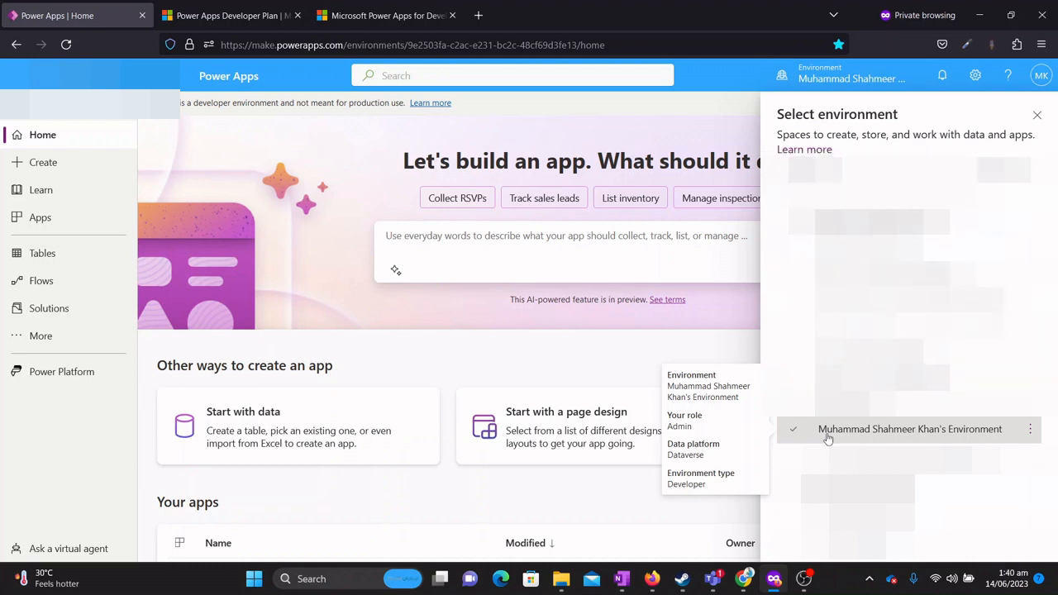
pyautogui.hotkey('ctrl', 'f')
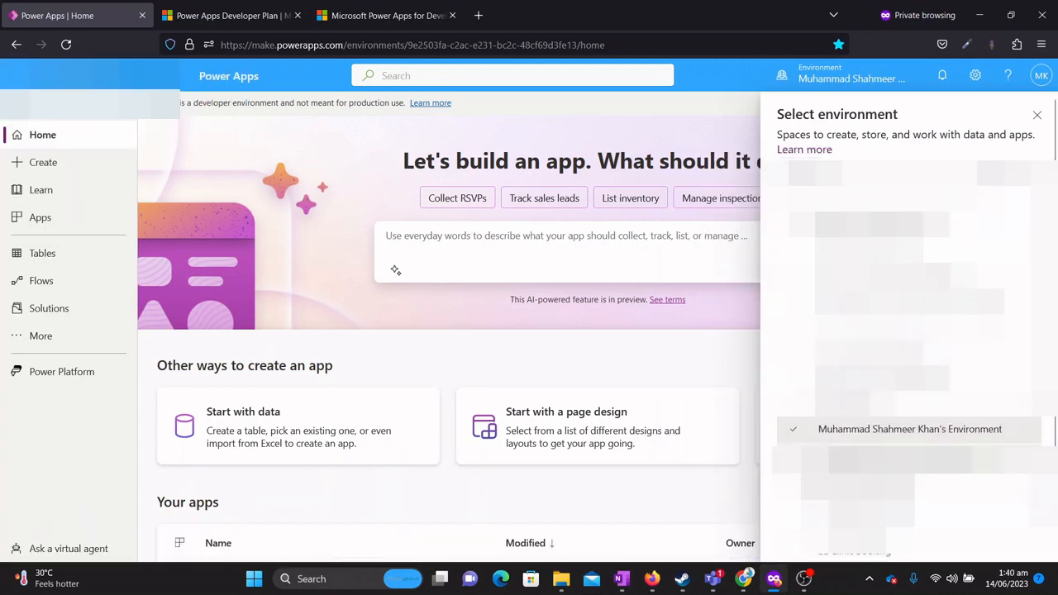
pyautogui.moveTo(822, 436)
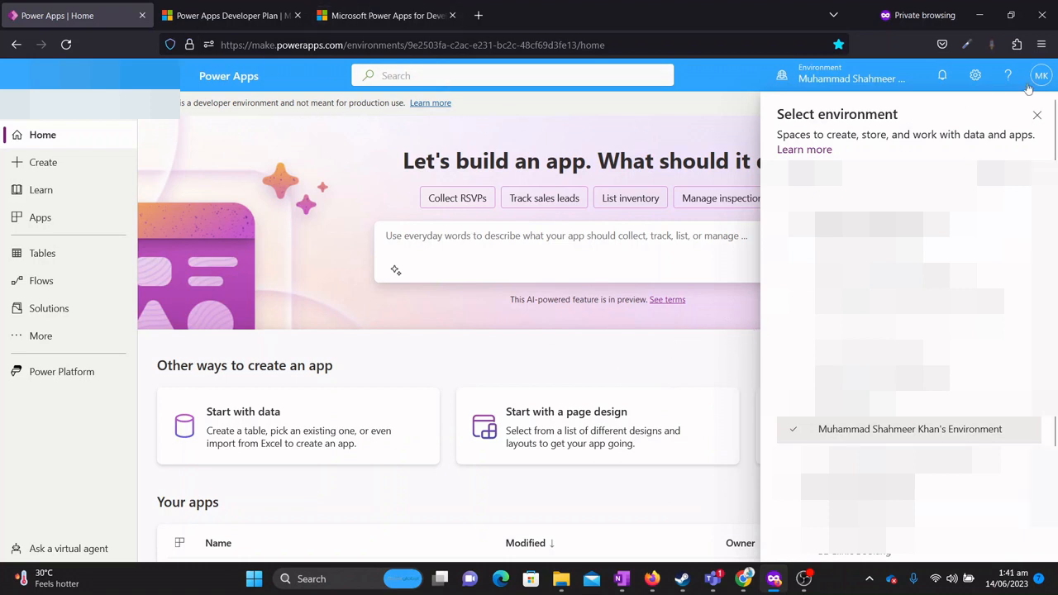
# Close the environment list and bring up the Settings panel.
pyautogui.click(1037, 114)
pyautogui.click(1007, 76)
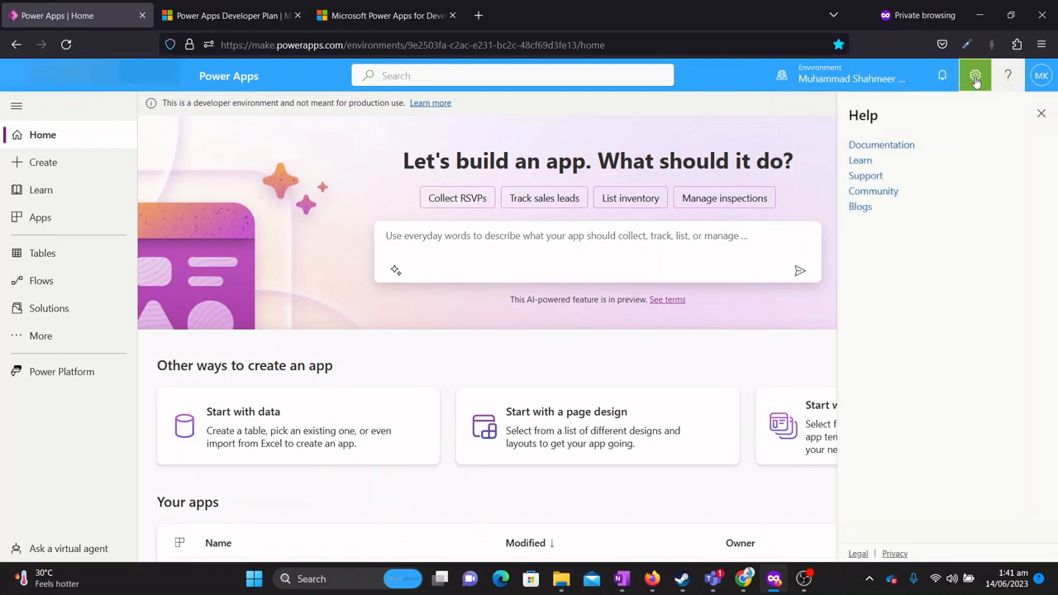
pyautogui.click(979, 78)
# Open the Power Platform admin center's Environments page and begin a new environment.
pyautogui.click(885, 175)
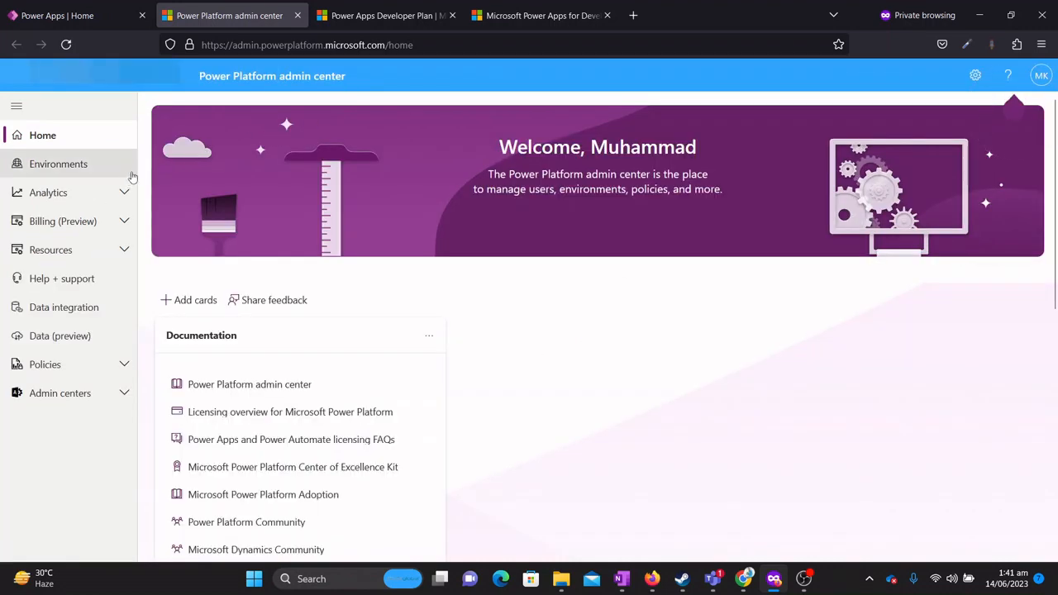
pyautogui.click(70, 170)
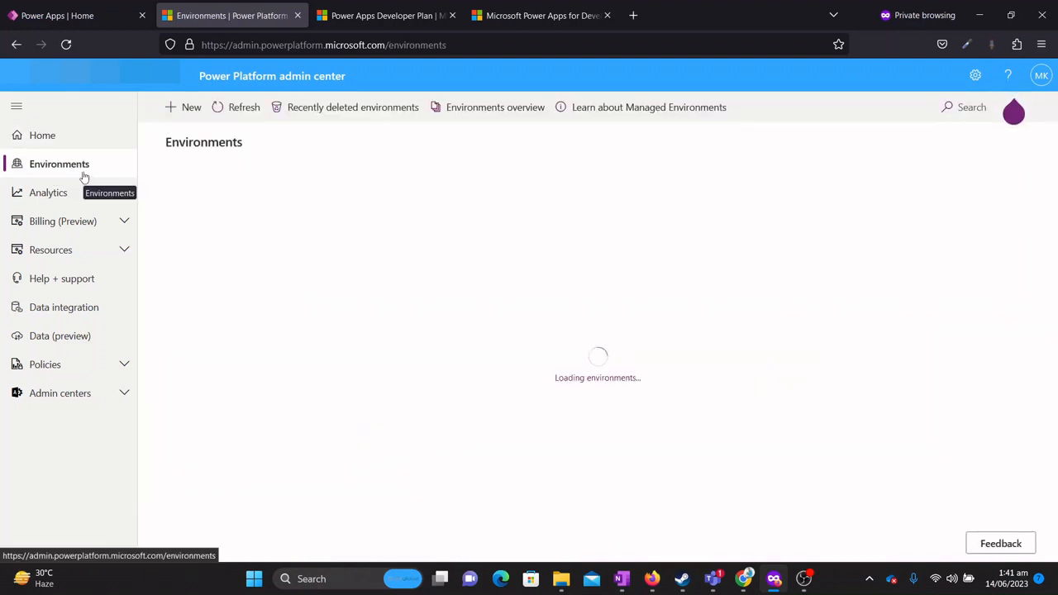
pyautogui.click(187, 115)
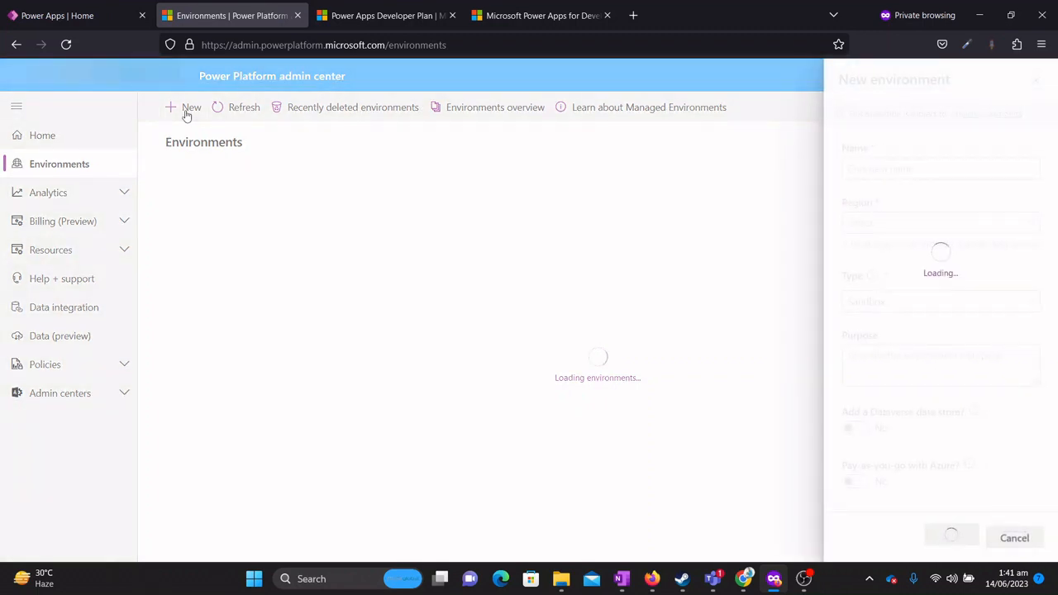
# Name the environment after the user, keep United States - Default region, choose Developer type, continue.
pyautogui.rightClick(187, 115)
pyautogui.click(396, 156)
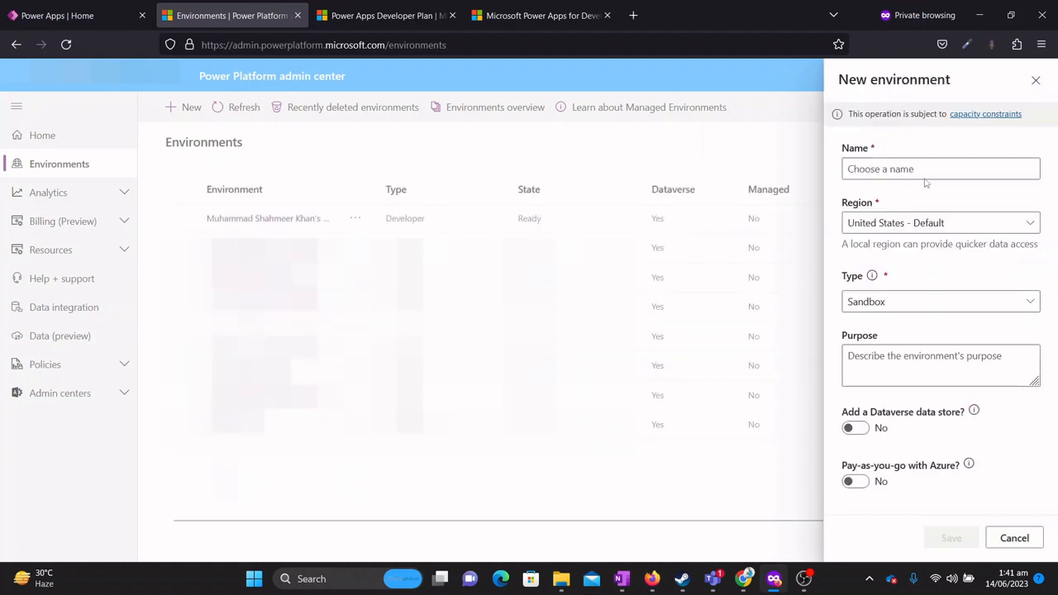
pyautogui.click(918, 169)
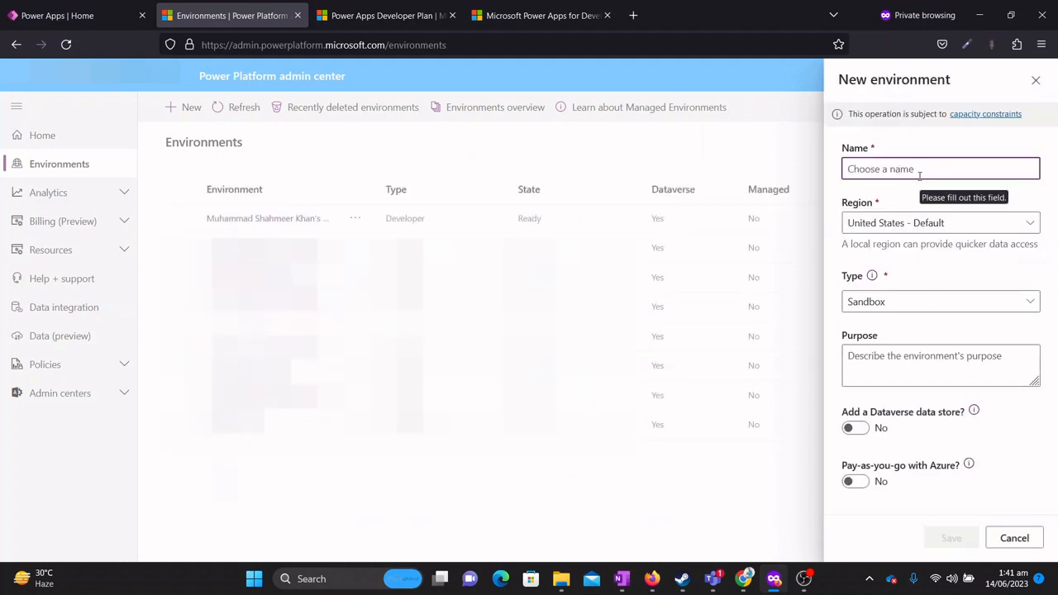
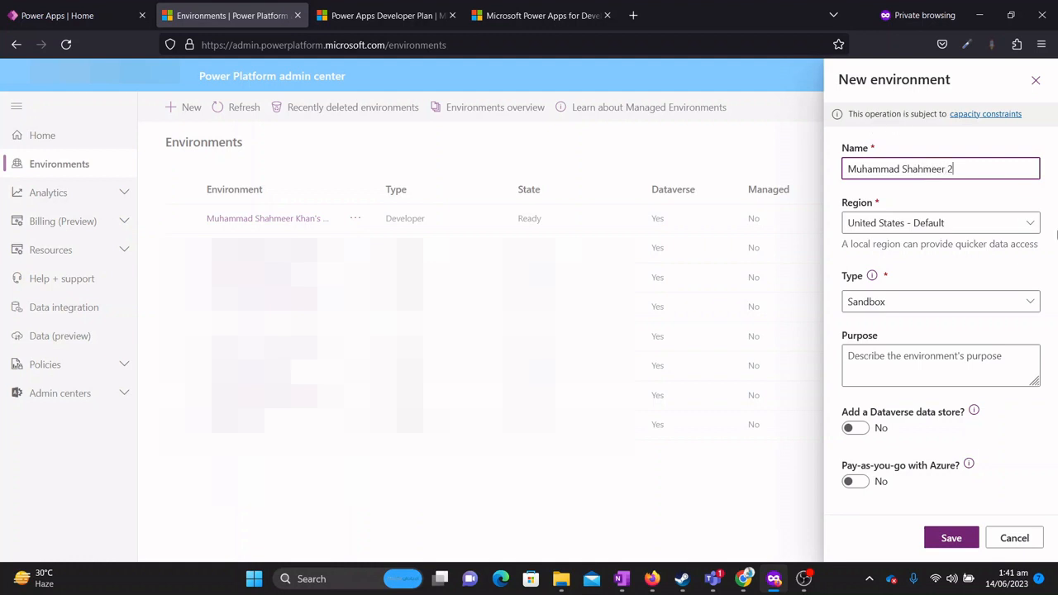
pyautogui.click(947, 224)
pyautogui.click(948, 224)
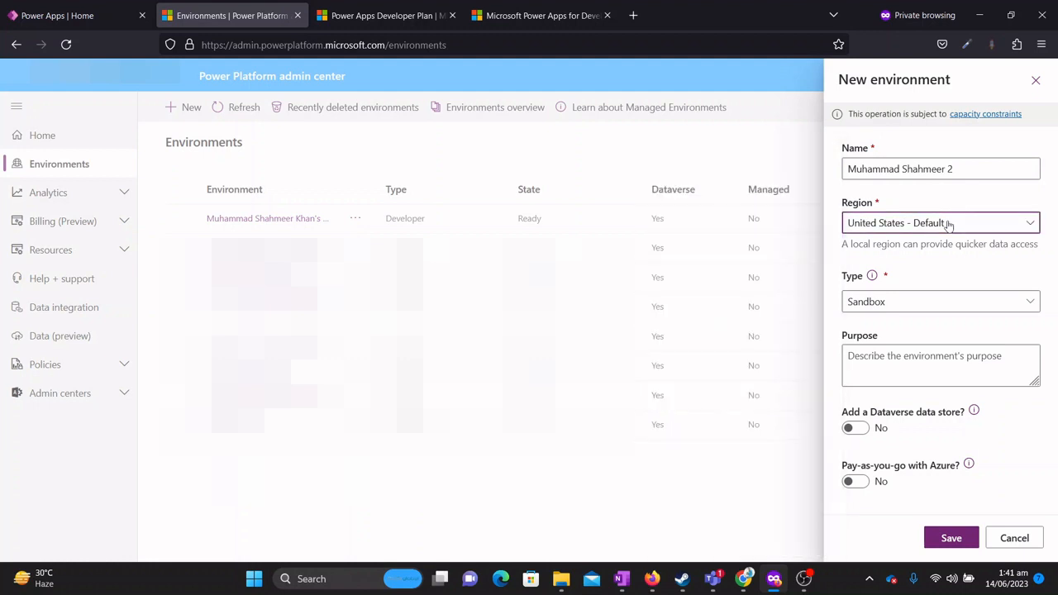
pyautogui.click(969, 304)
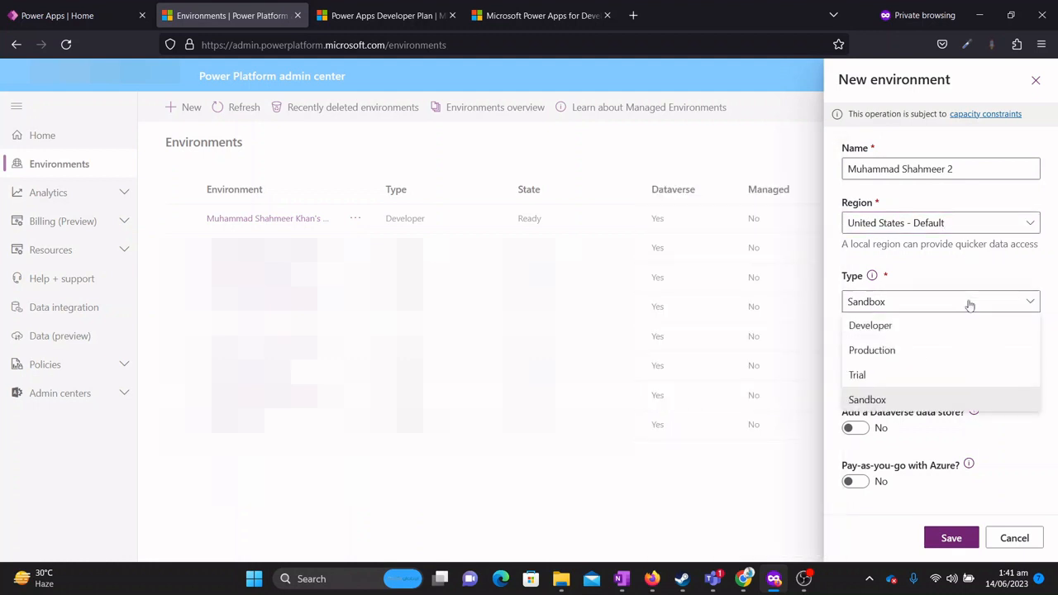
pyautogui.click(905, 327)
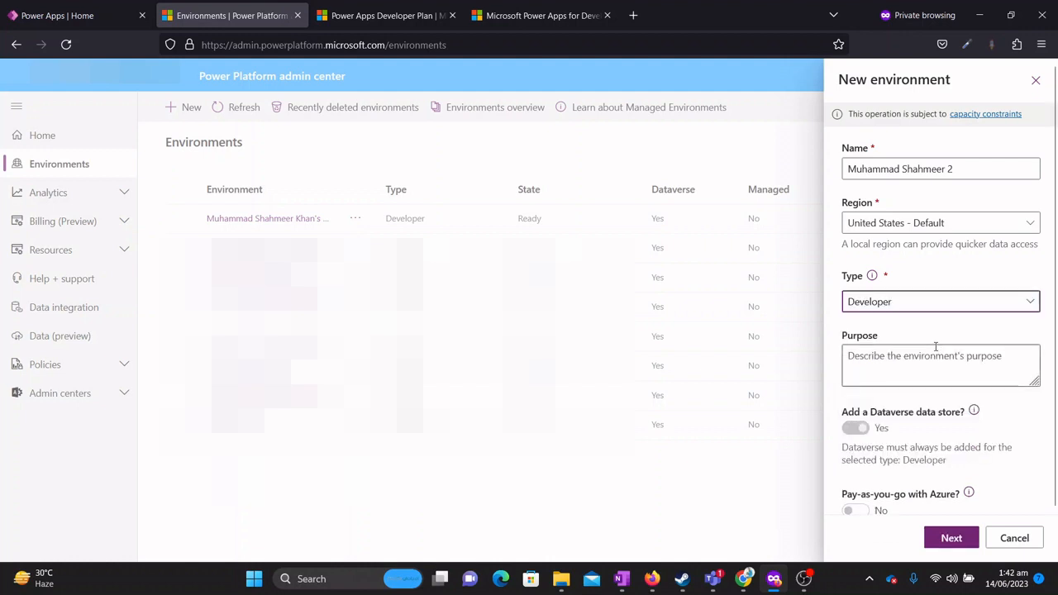
pyautogui.scroll(-2, 925, 353)
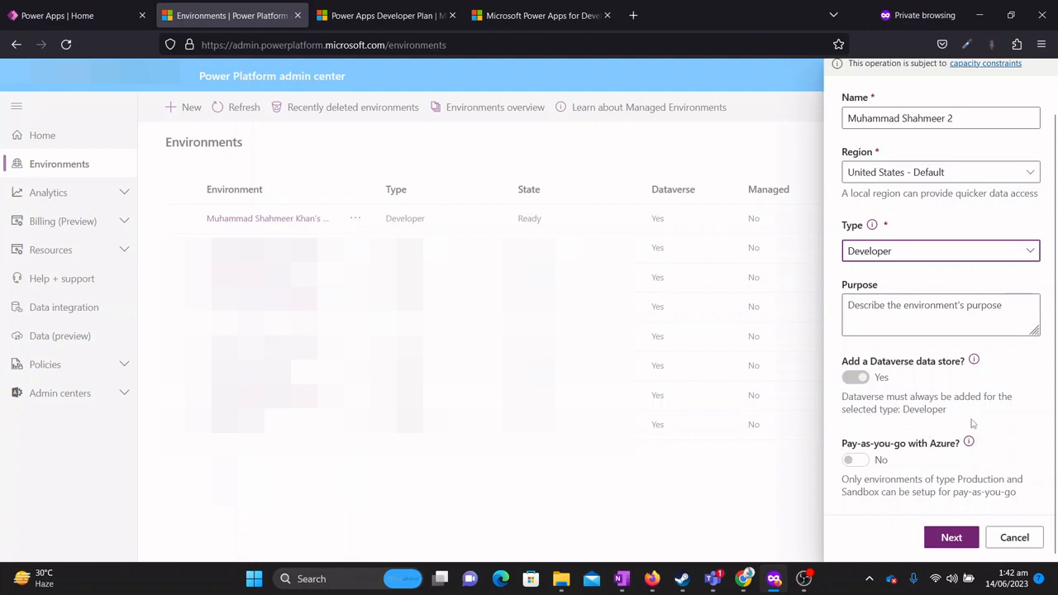
pyautogui.click(951, 538)
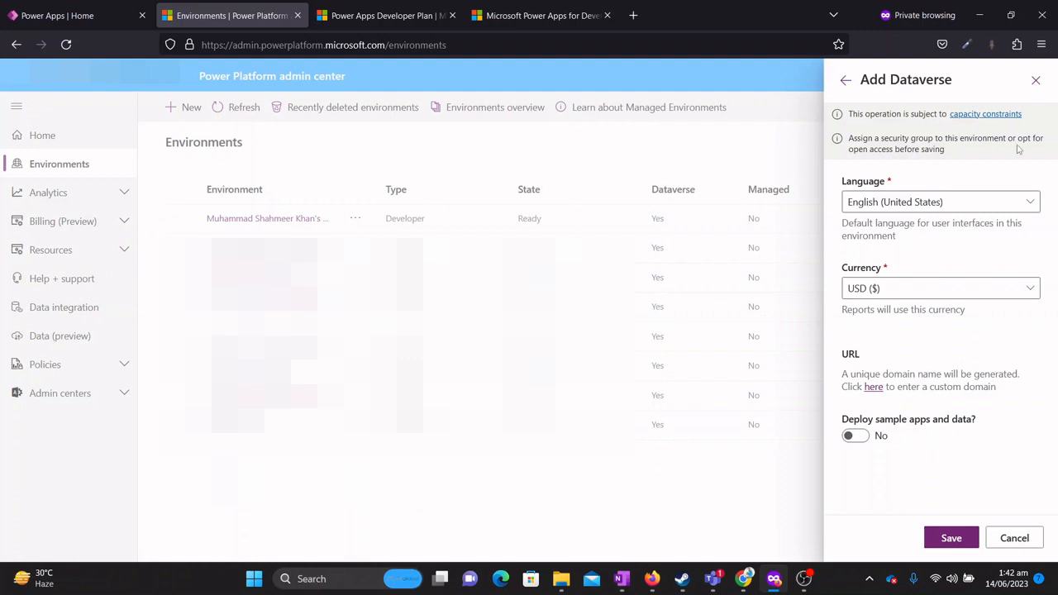
# Save the Dataverse settings to create the environment, then return to the Power Apps tab.
pyautogui.click(953, 543)
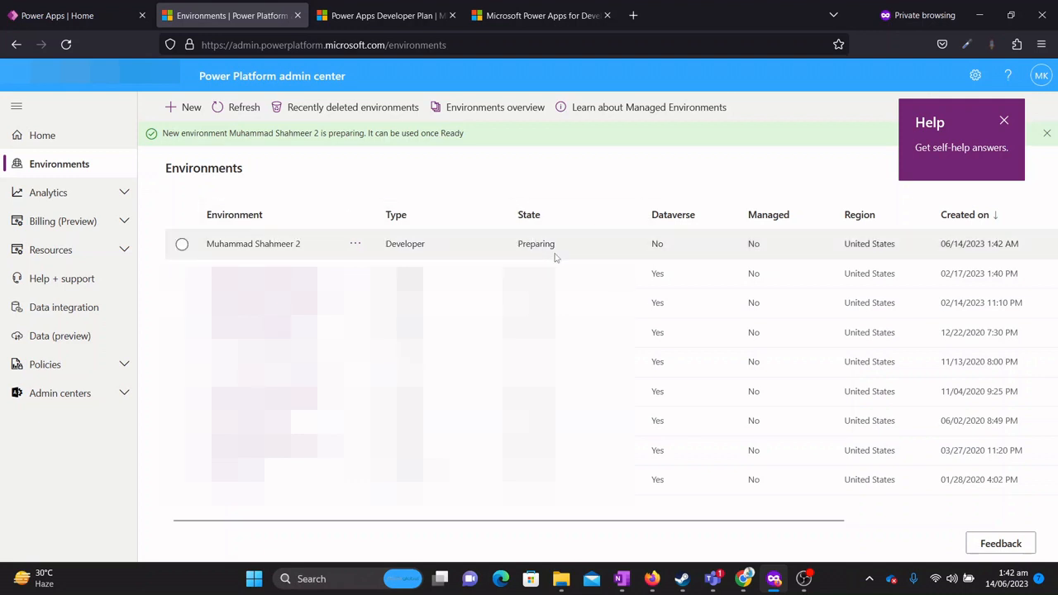
pyautogui.click(89, 16)
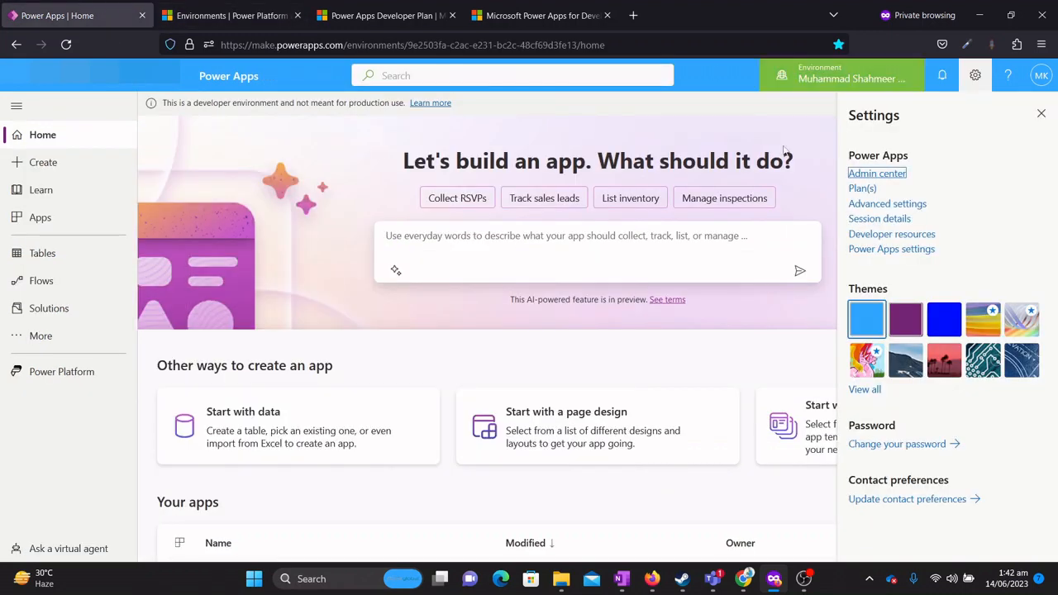
# Open the Select environment pane to see the new second environment listed.
pyautogui.click(832, 83)
pyautogui.moveTo(885, 435)
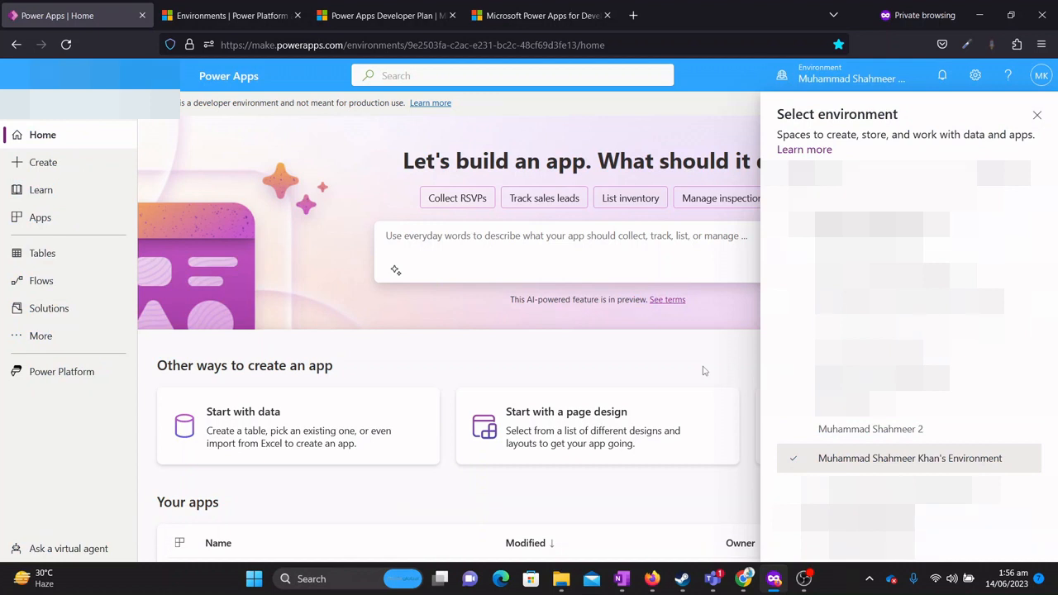
pyautogui.hotkey('ctrl', 'f')
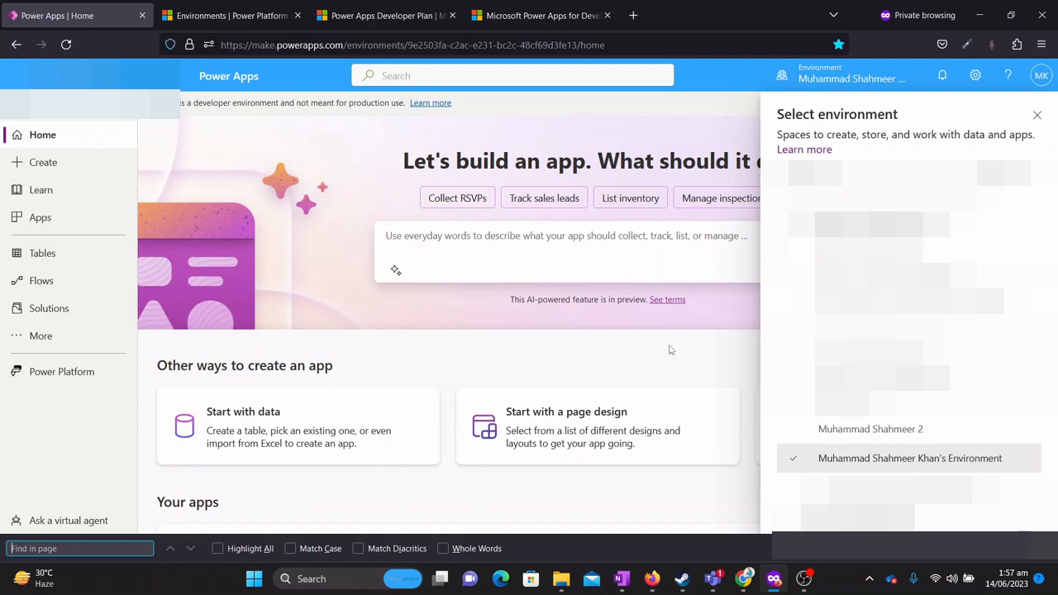
# Check the new environment is still Preparing in the admin center, then return to Power Apps Settings.
pyautogui.click(976, 76)
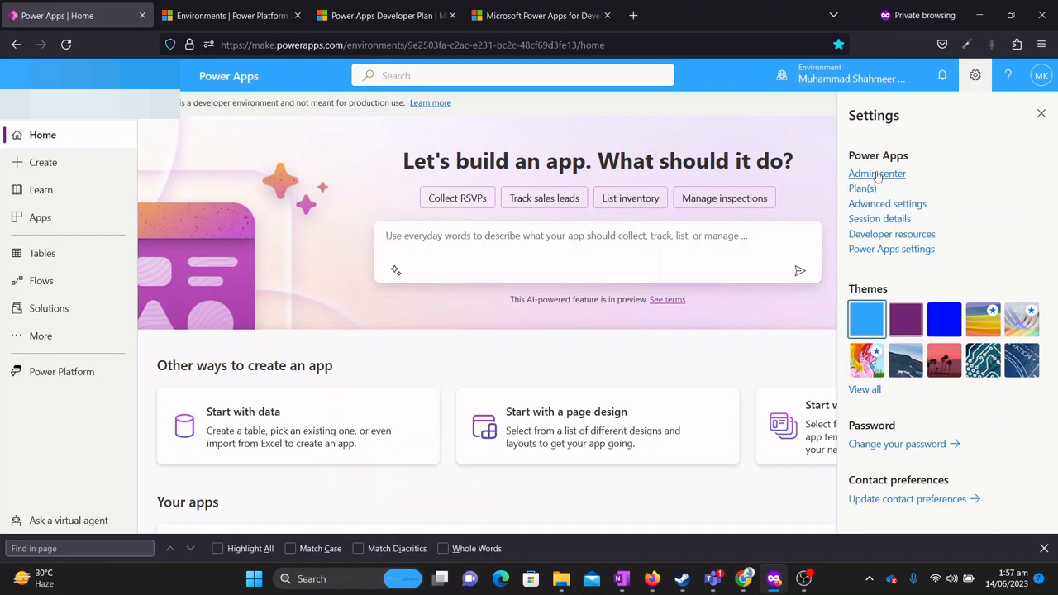
pyautogui.click(878, 175)
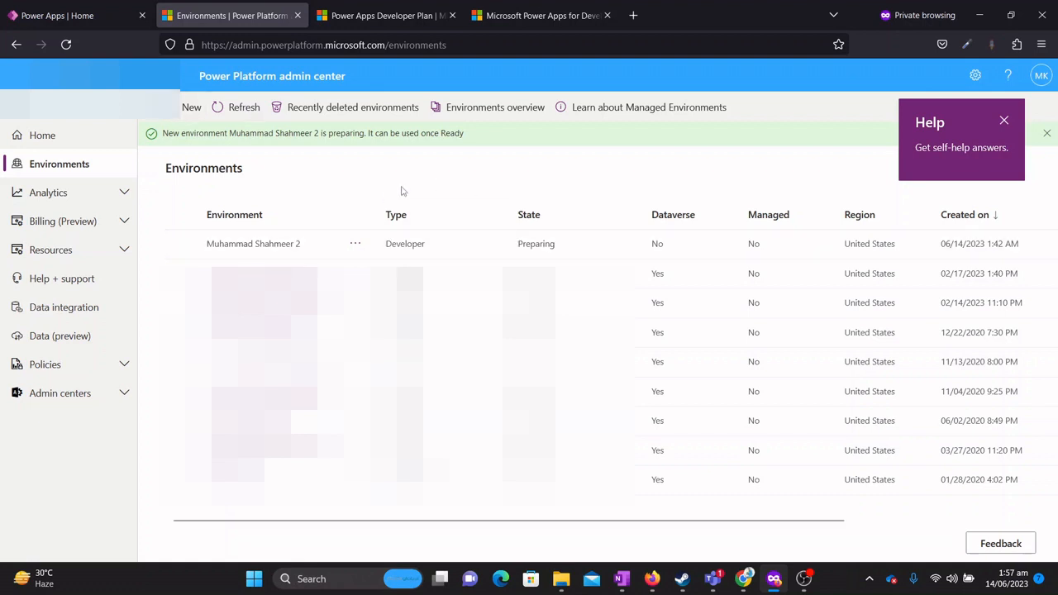
pyautogui.click(100, 18)
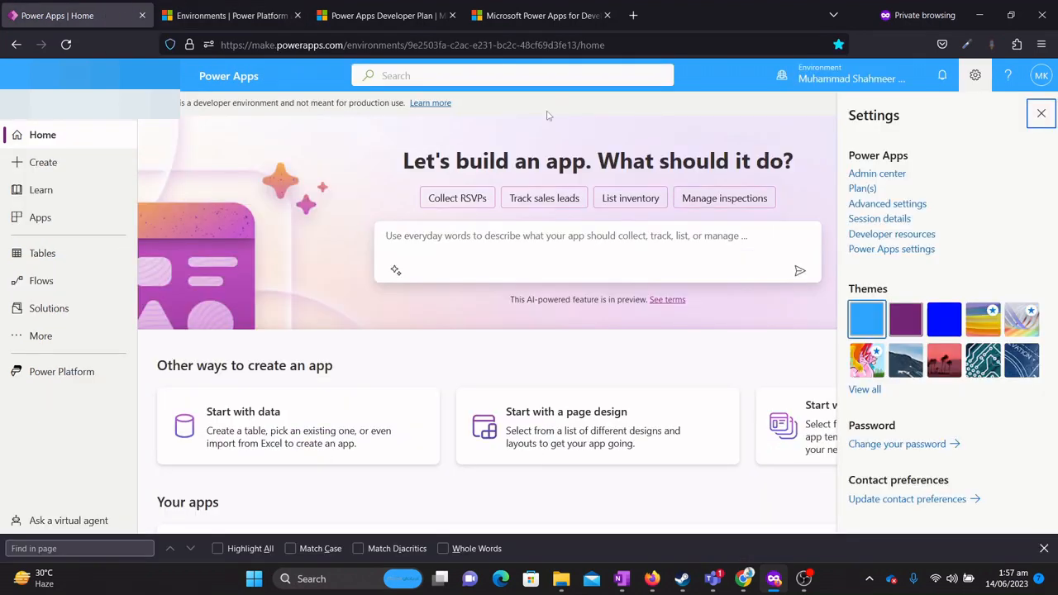
pyautogui.hotkey('ctrl', 'f')
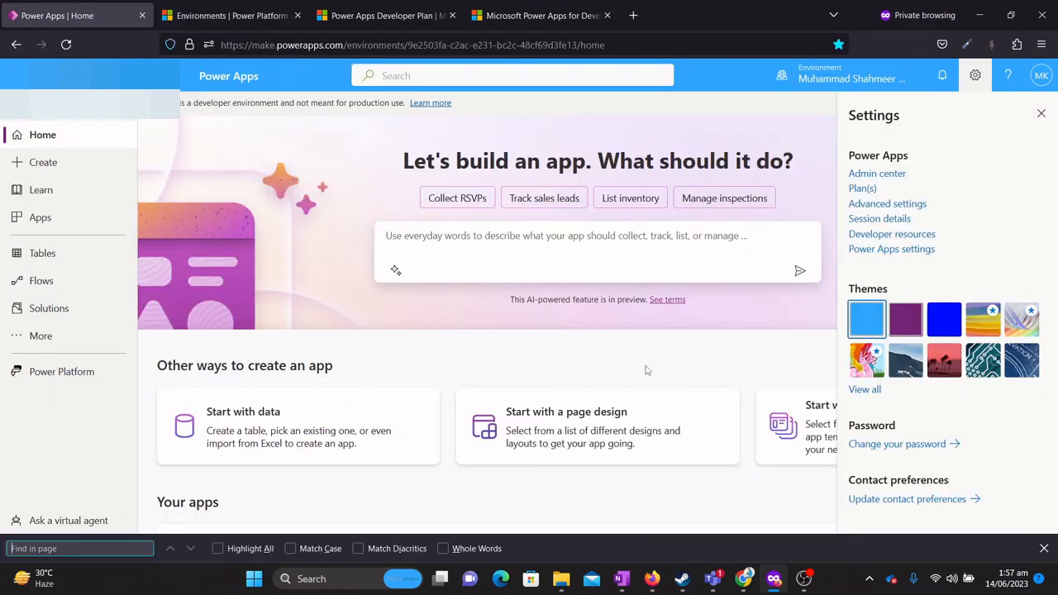